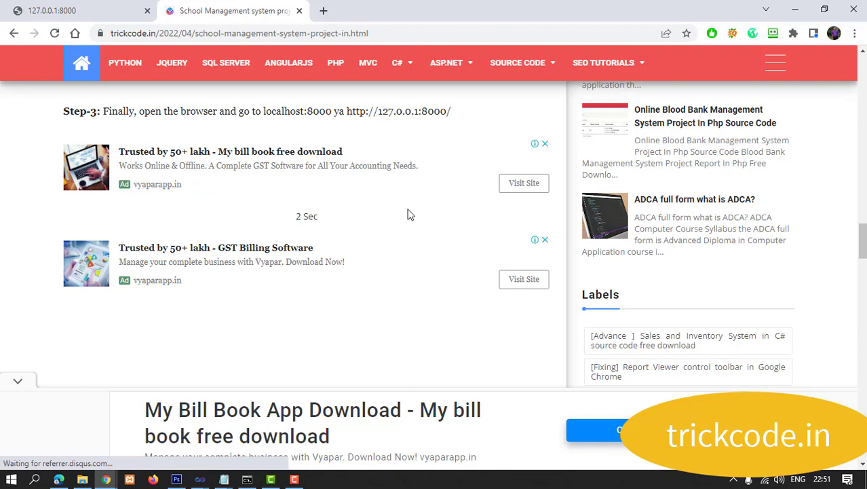
# Step: Start downloading SchoolManagement.zip from trickcode.in and return to the 127.0.0.1:8000 tab
pyautogui.click(304, 209)
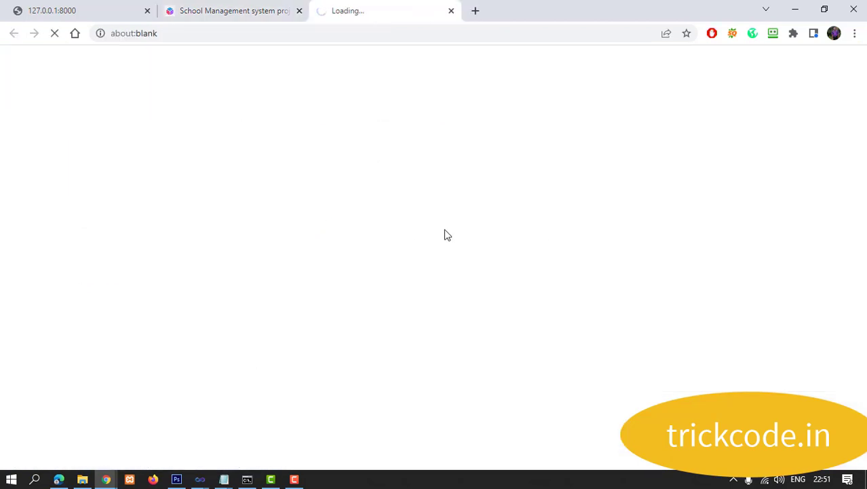
pyautogui.click(73, 10)
# Step: Highlight the pip install -r requirements.txt and python manage.py migrate commands in the console
pyautogui.click(247, 479)
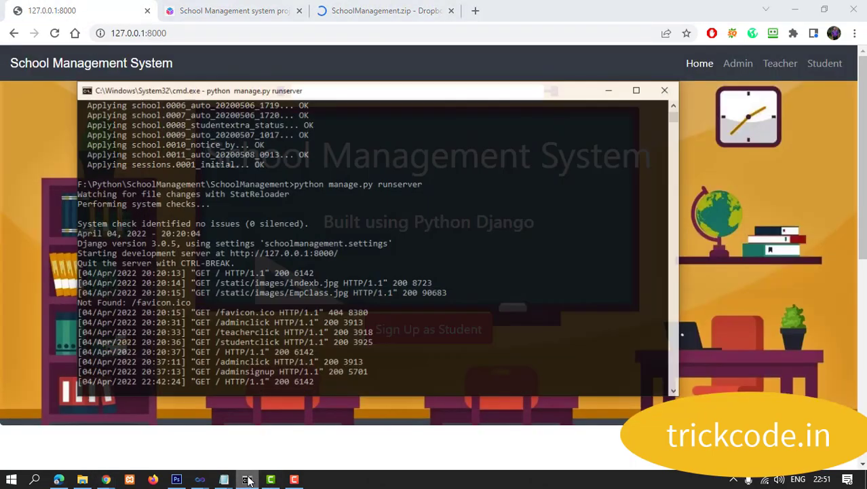
pyautogui.scroll(18, 355, 325)
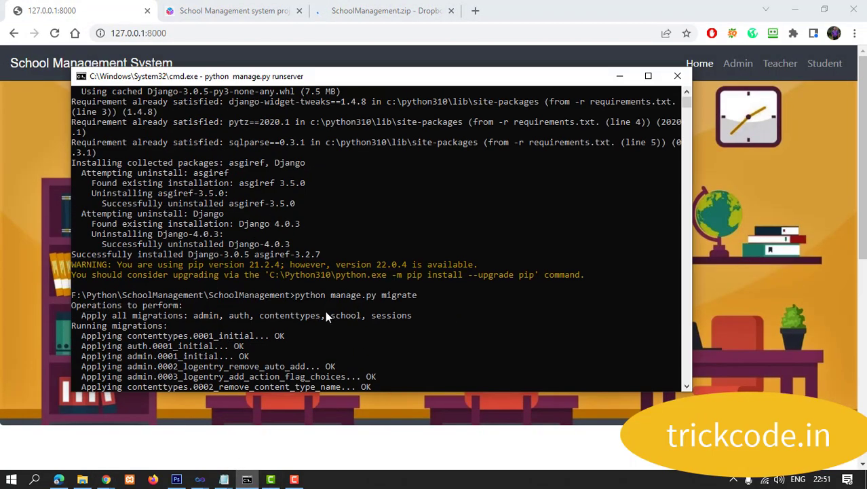
pyautogui.moveTo(464, 125); pyautogui.dragTo(296, 123)
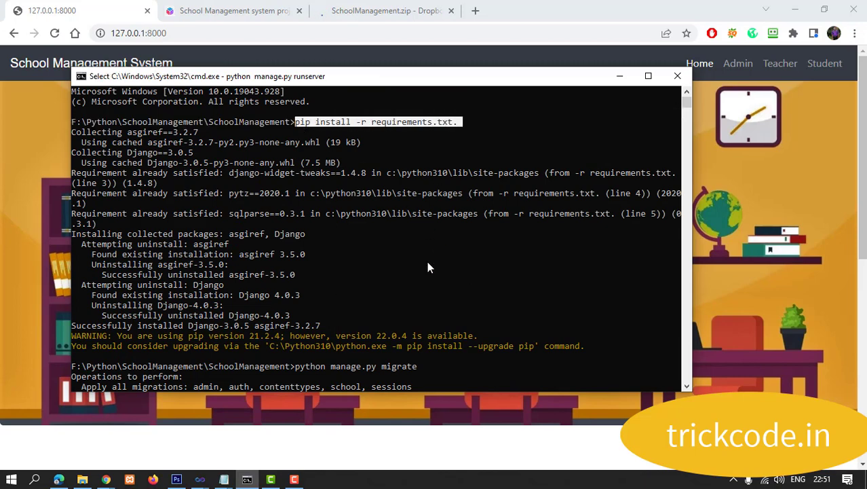
pyautogui.scroll(-3, 380, 176)
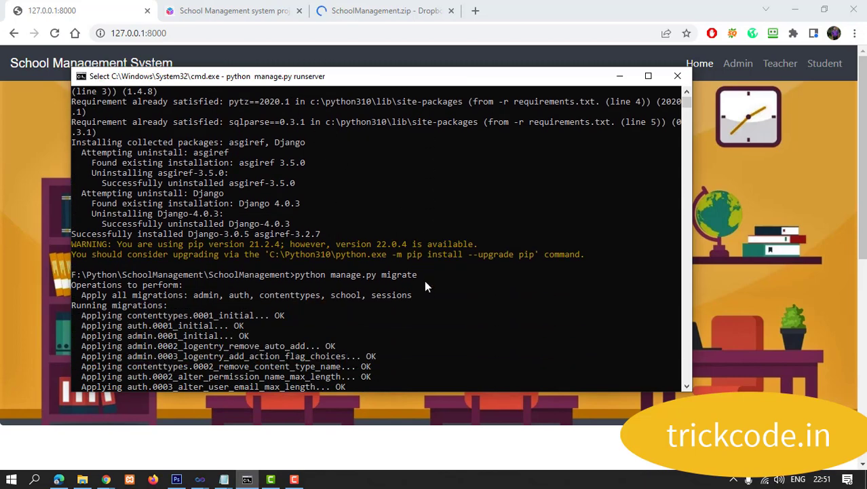
pyautogui.moveTo(425, 275); pyautogui.dragTo(297, 277)
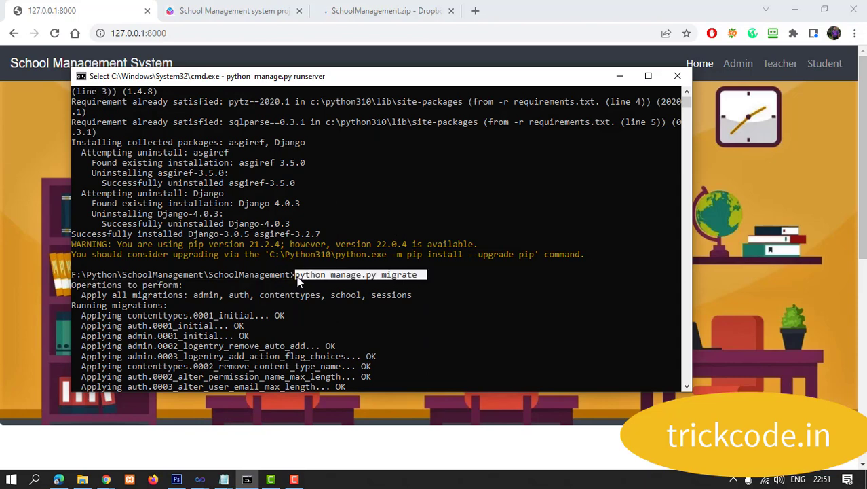
# Step: Highlight the manage.py runserver command, then minimise the console to reveal the site
pyautogui.scroll(-13, 402, 290)
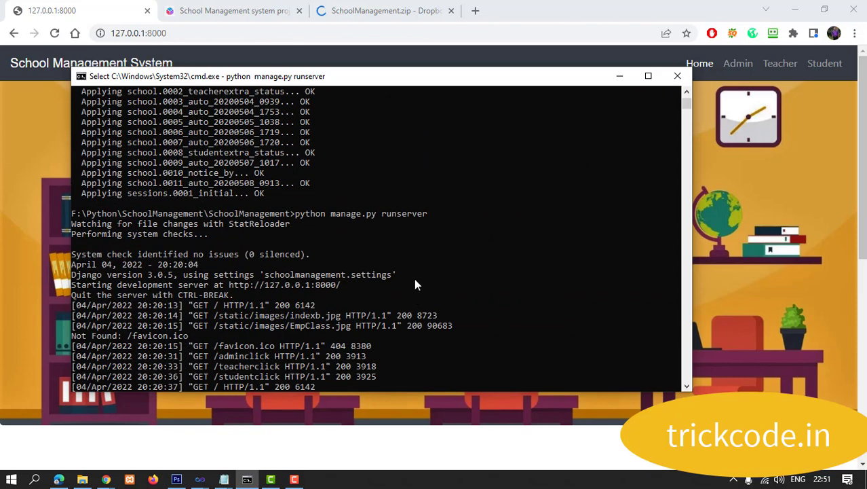
pyautogui.moveTo(435, 218); pyautogui.dragTo(328, 216)
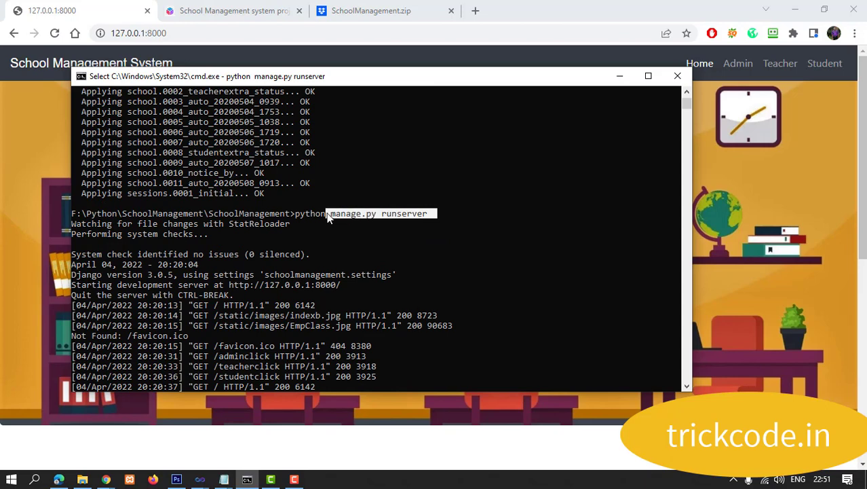
pyautogui.scroll(-9, 548, 305)
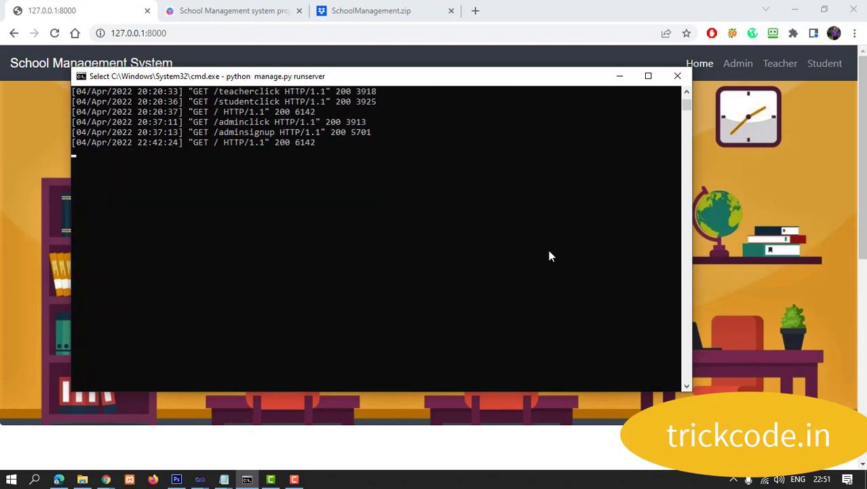
pyautogui.click(619, 76)
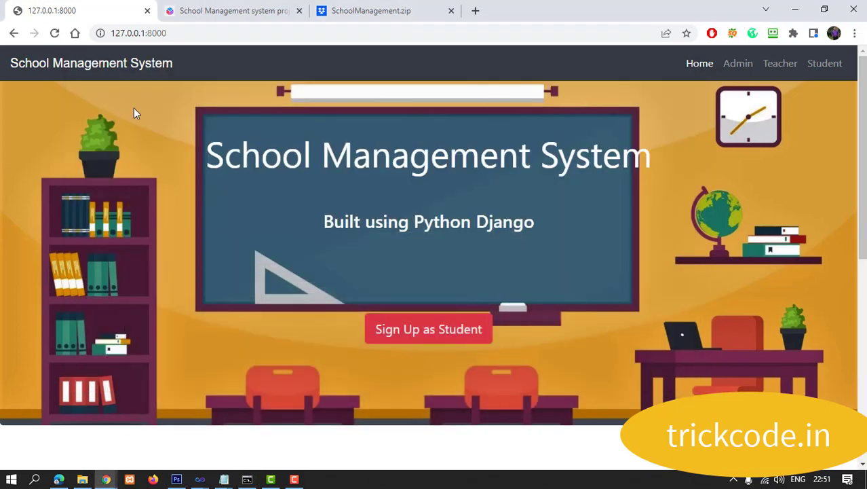
# Step: Look over the home page's ADMIN, TEACHER and STUDENT cards, then go to the Admin Login Panel
pyautogui.scroll(-6, 461, 209)
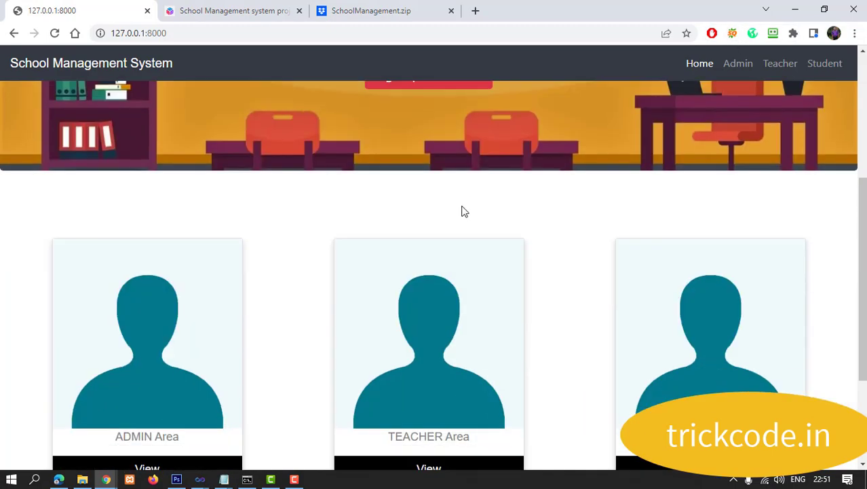
pyautogui.scroll(6, 461, 209)
pyautogui.scroll(-6, 468, 212)
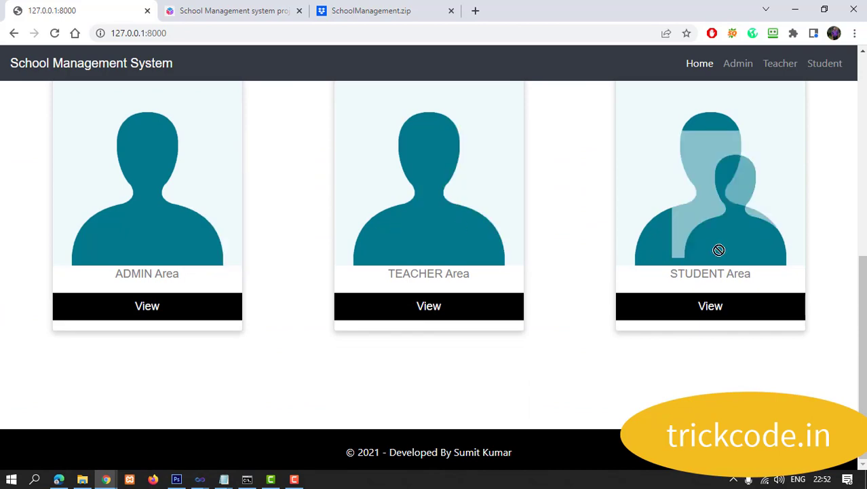
pyautogui.scroll(1, 644, 258)
pyautogui.scroll(5, 645, 258)
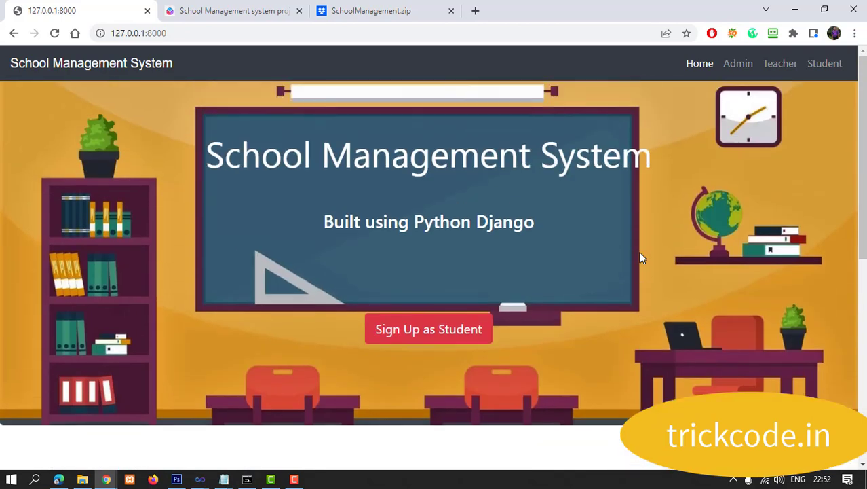
pyautogui.click(735, 67)
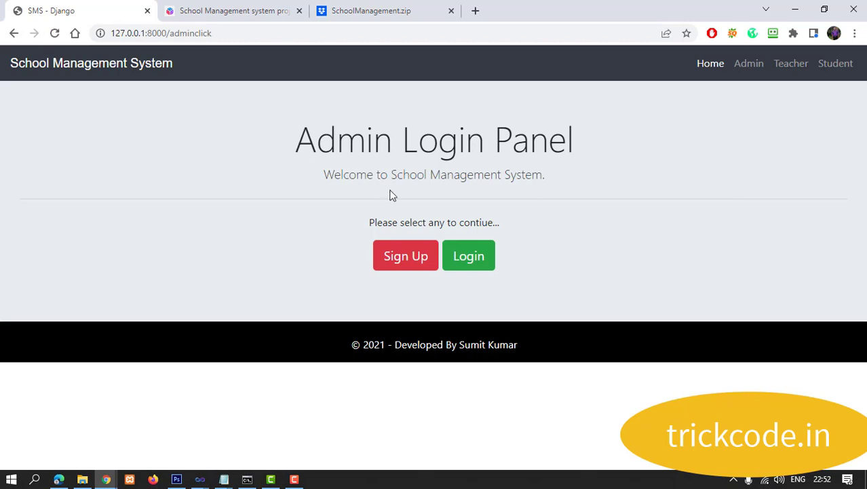
# Step: Visit the admin Sign Up page, the Teacher and Student Login Panels, and New Admission
pyautogui.click(407, 256)
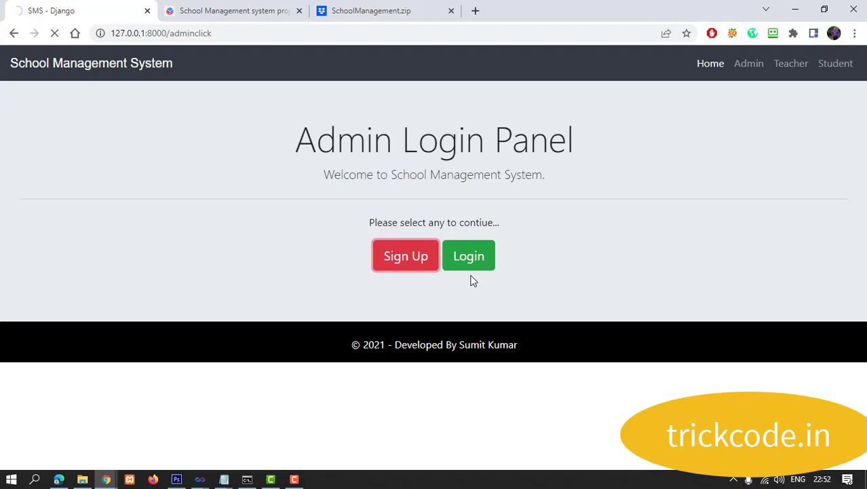
pyautogui.click(788, 62)
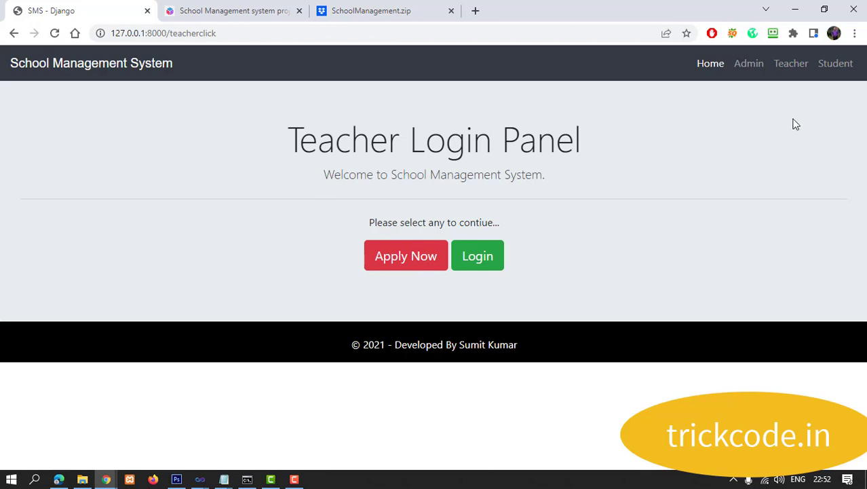
pyautogui.click(835, 64)
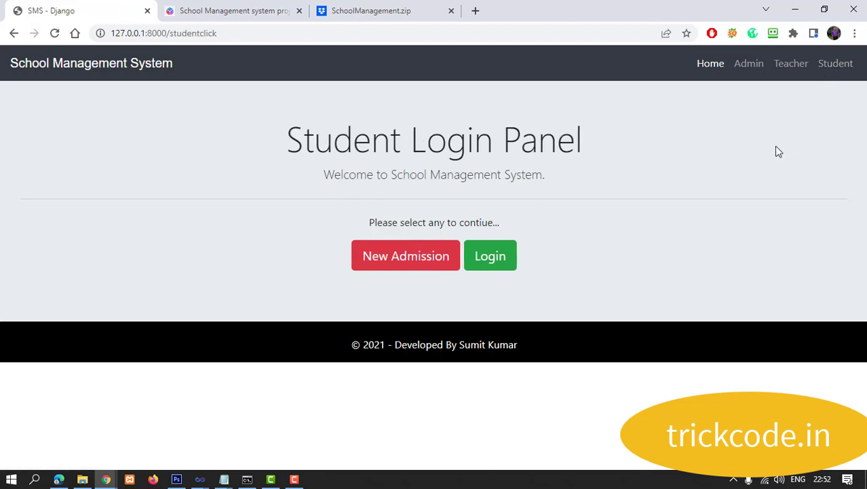
pyautogui.click(389, 264)
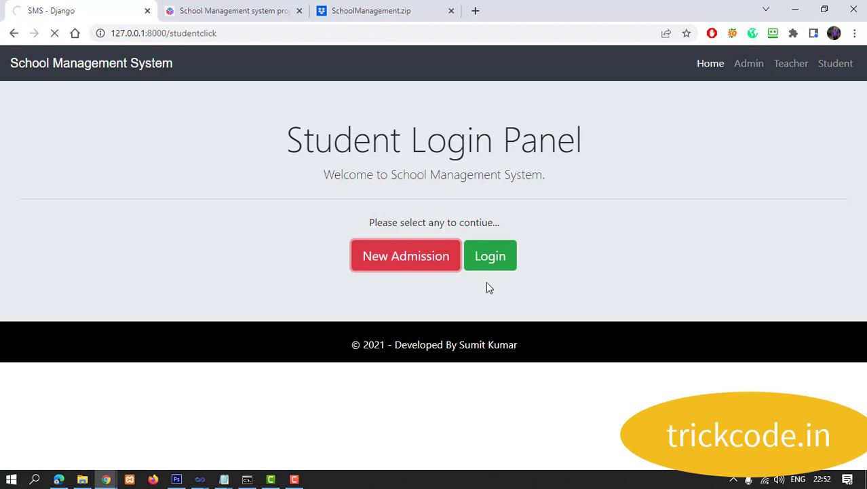
# Step: Check the server log in the console, then return to the home page
pyautogui.click(247, 477)
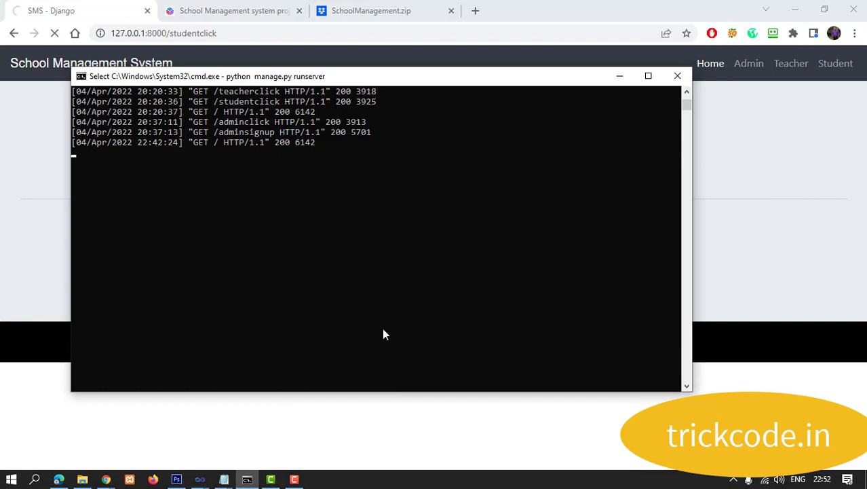
pyautogui.scroll(3, 384, 334)
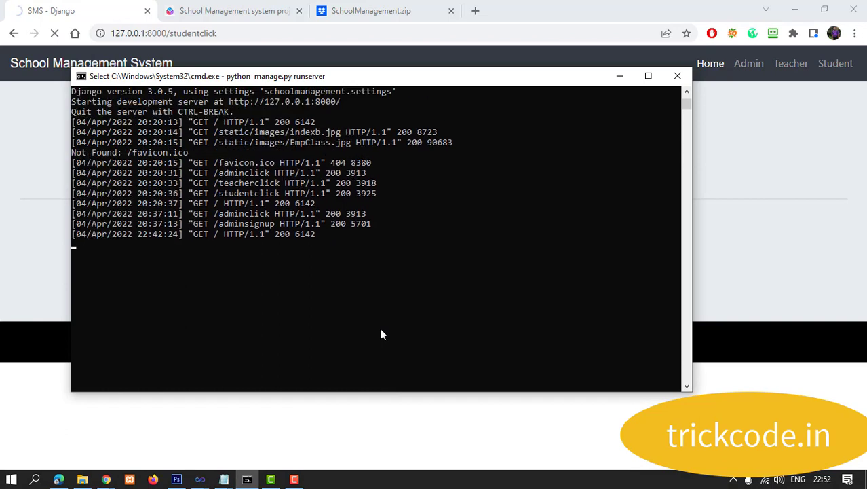
pyautogui.click(28, 218)
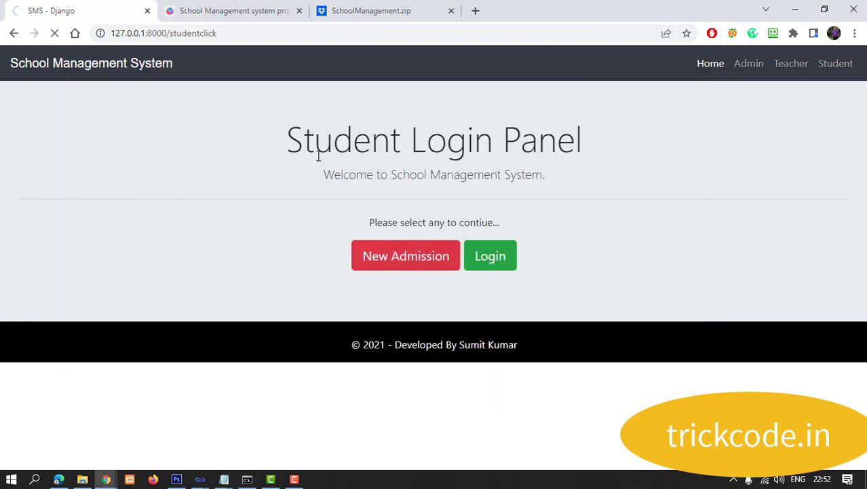
pyautogui.click(706, 67)
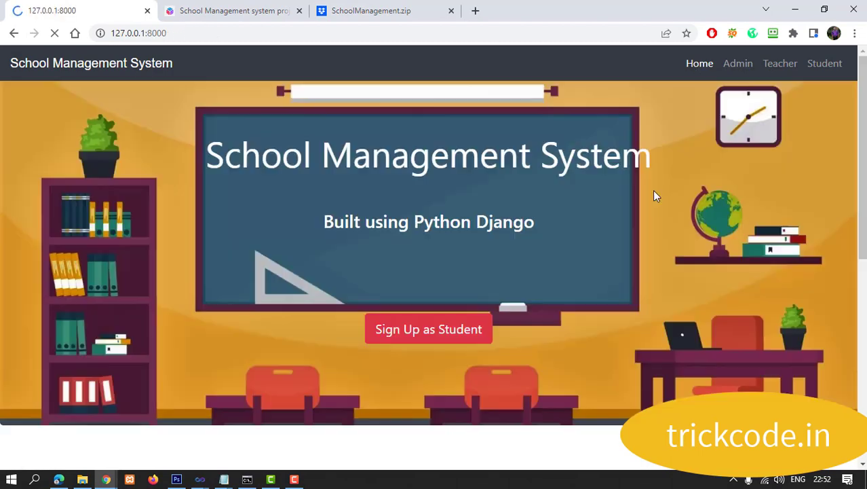
# Step: Reach the /adminlogin page through the home page's ADMIN card and the Admin Login Panel
pyautogui.scroll(-3, 465, 261)
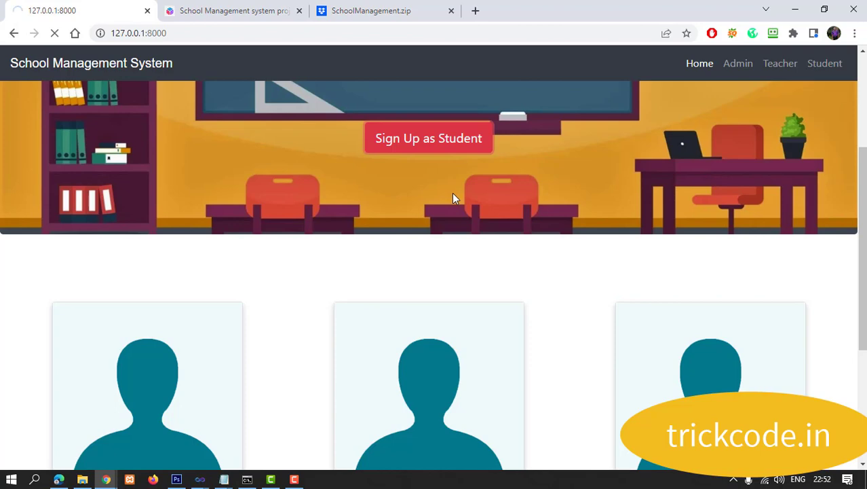
pyautogui.scroll(-4, 382, 281)
pyautogui.click(174, 311)
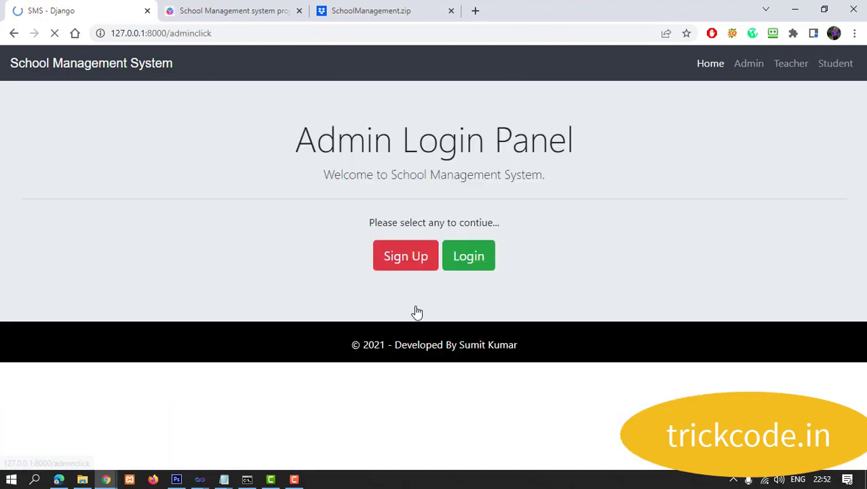
pyautogui.click(418, 268)
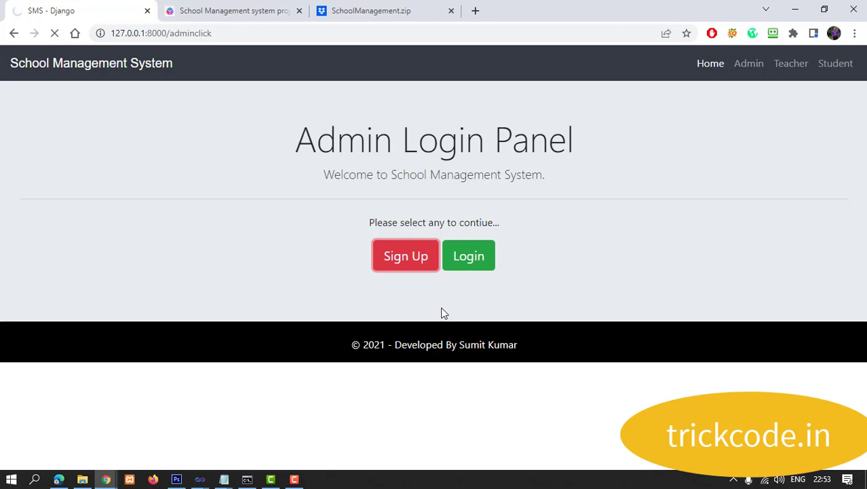
pyautogui.click(483, 255)
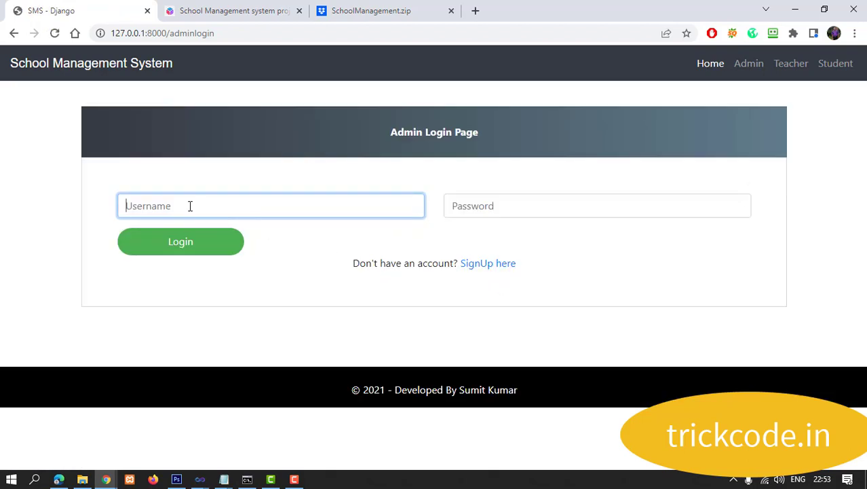
# Step: Submit a login with username 'admin' and its password, declining RoboForm's save prompt
pyautogui.write('admin')
pyautogui.press('Tab')
pyautogui.write('admin')
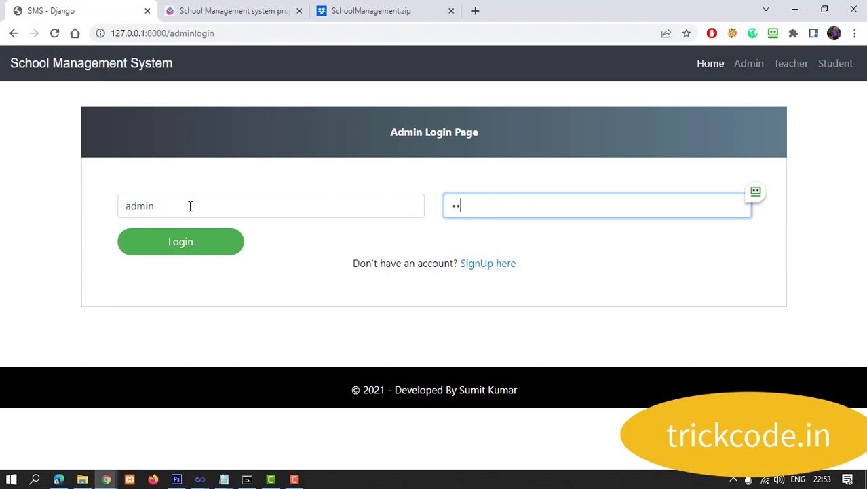
pyautogui.click(203, 250)
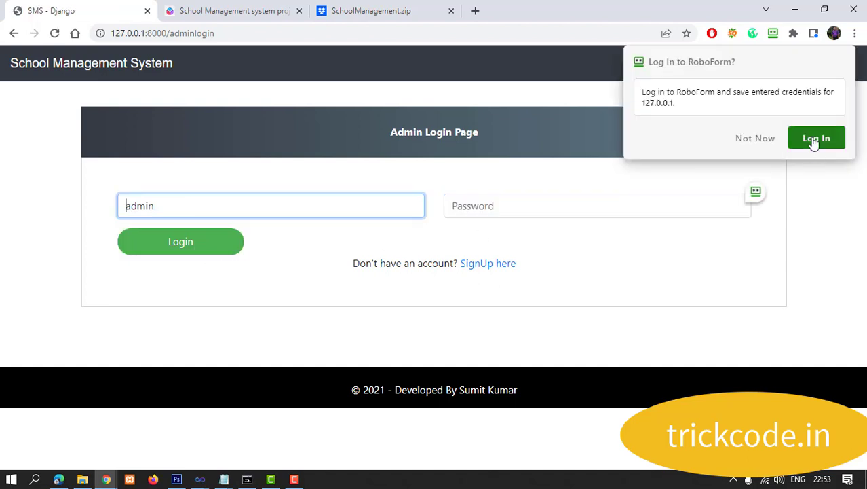
pyautogui.click(737, 138)
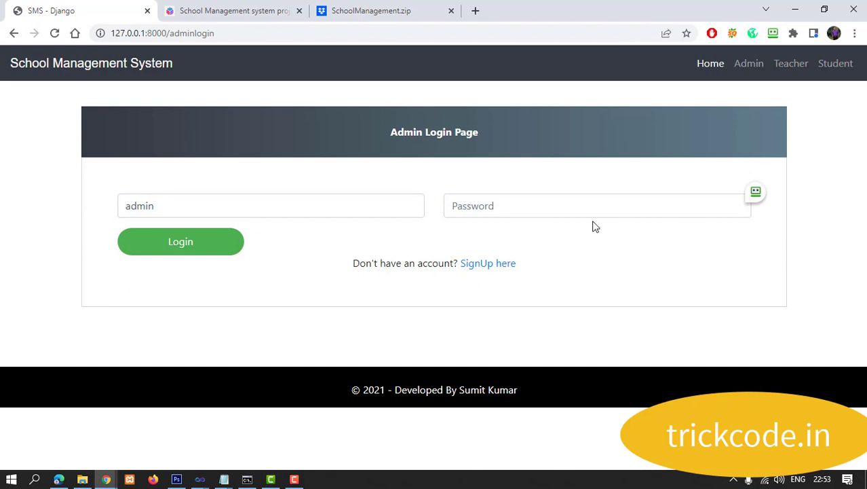
# Step: Open the new-admin signup form and enter the admin's first and last name
pyautogui.hotkey('alt', 'Left')
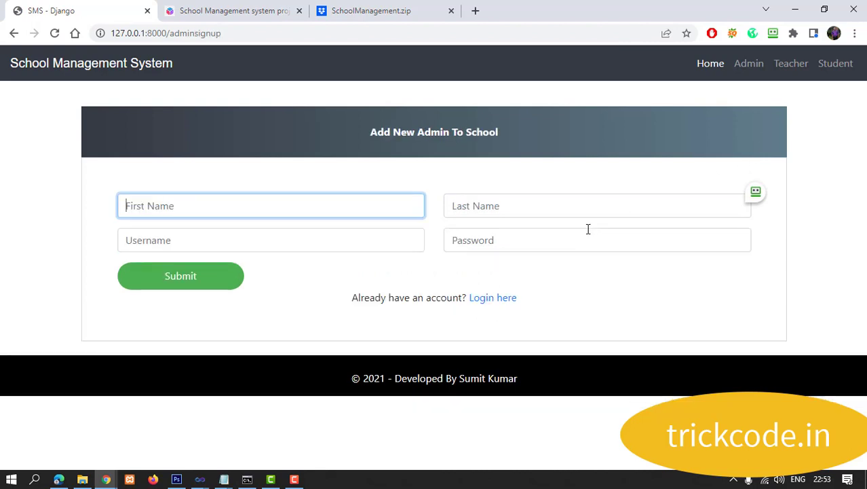
pyautogui.press('Tab')
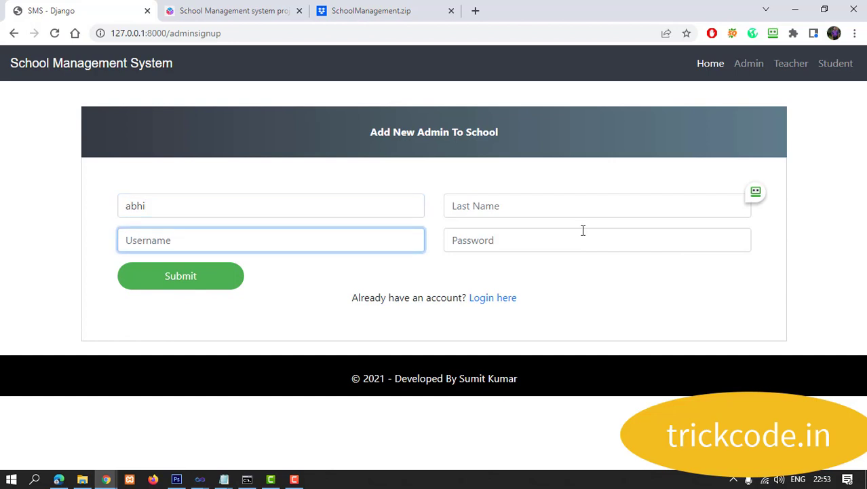
pyautogui.click(532, 209)
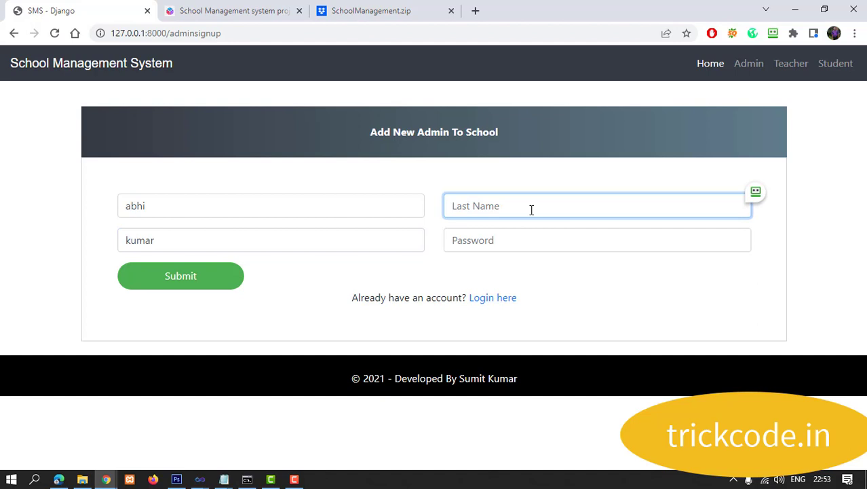
pyautogui.write('singh')
# Step: Correct the username entry, enter the password, and submit the signup form
pyautogui.moveTo(159, 238); pyautogui.dragTo(73, 226)
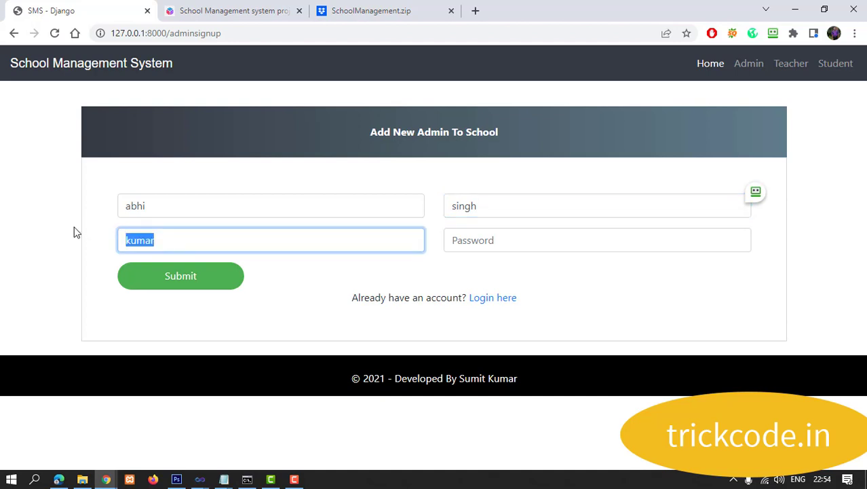
pyautogui.press('BackSpace')
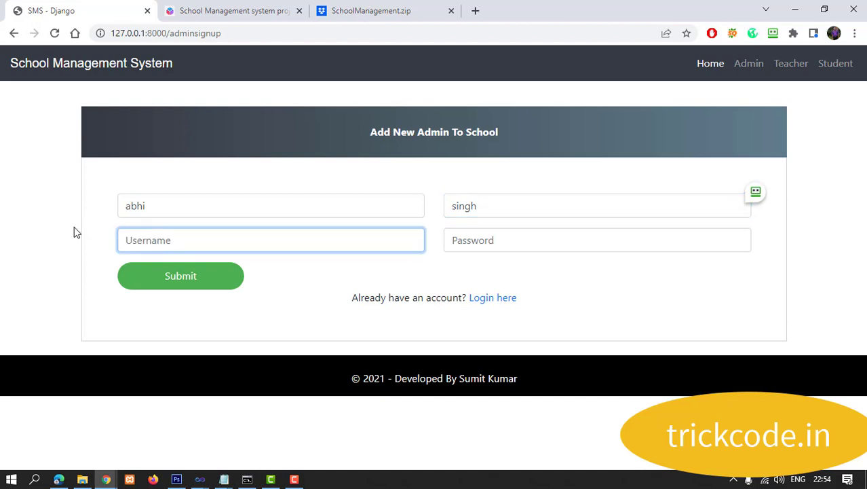
pyautogui.write('kumar')
pyautogui.click(504, 240)
pyautogui.write('123456')
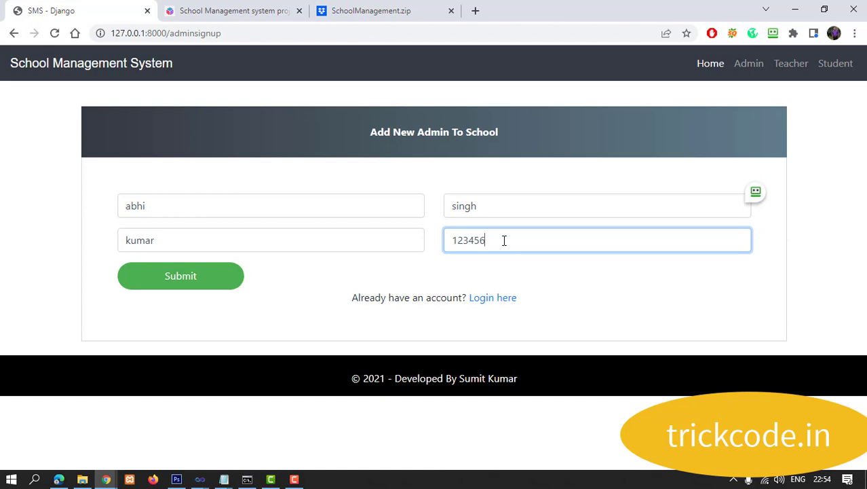
pyautogui.click(182, 275)
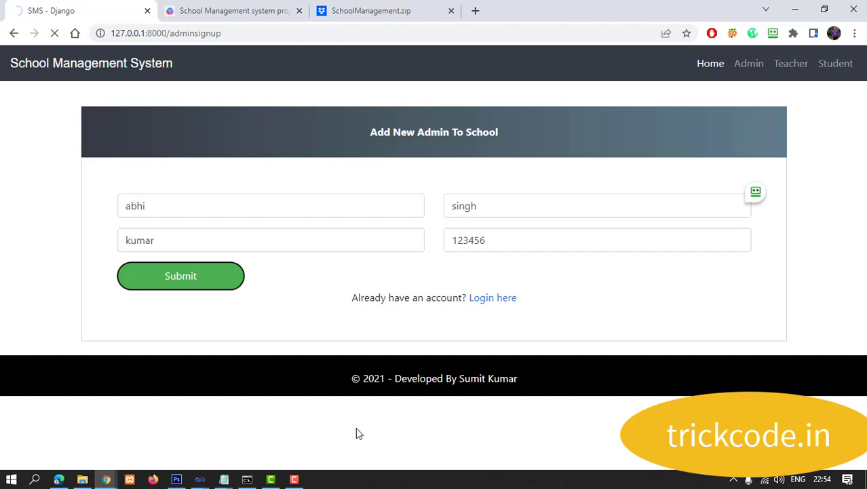
# Step: Resubmit the new-admin signup, decline saving credentials, and go to the Admin Login Page
pyautogui.click(294, 479)
pyautogui.click(295, 479)
pyautogui.click(201, 283)
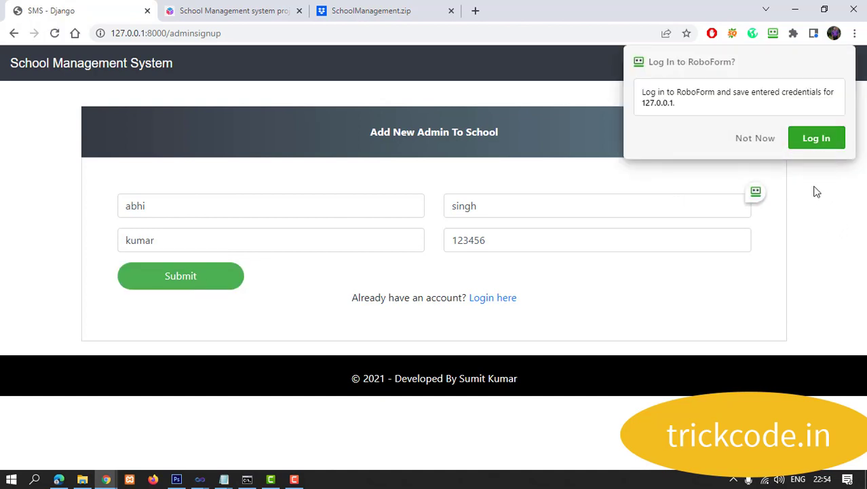
pyautogui.click(754, 141)
pyautogui.click(492, 299)
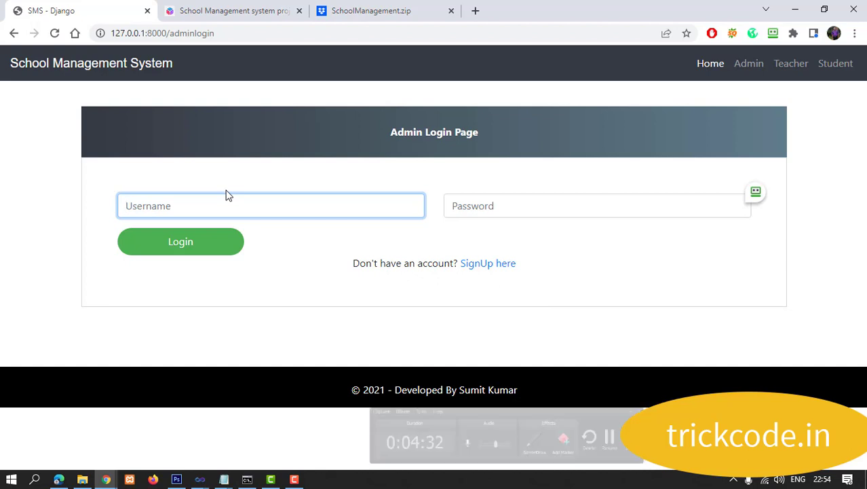
# Step: Log in using the newly created admin's username and password
pyautogui.write('kumar')
pyautogui.press('Tab')
pyautogui.write('123456')
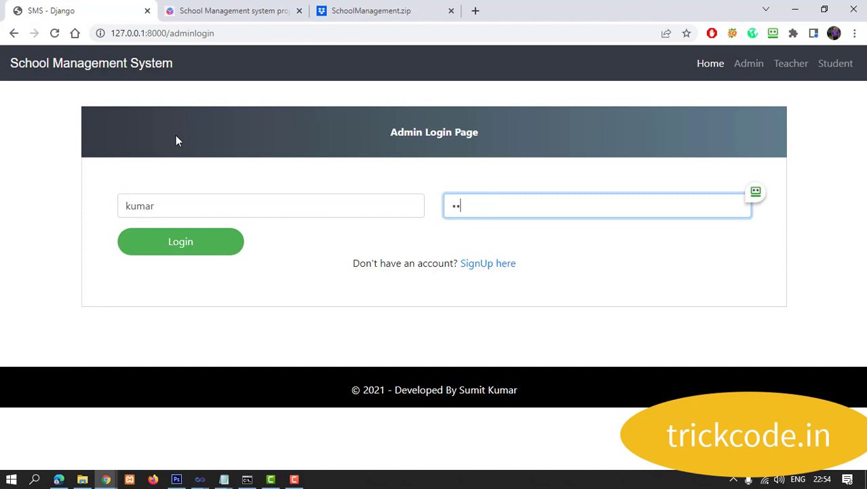
pyautogui.click(167, 250)
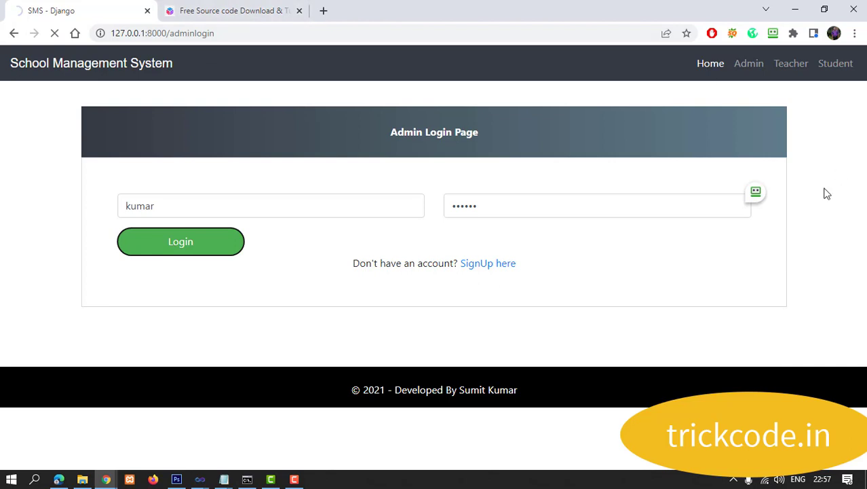
# Step: Remove 'adminlogin' from the address to load the site root at 127.0.0.1:8000
pyautogui.click(750, 65)
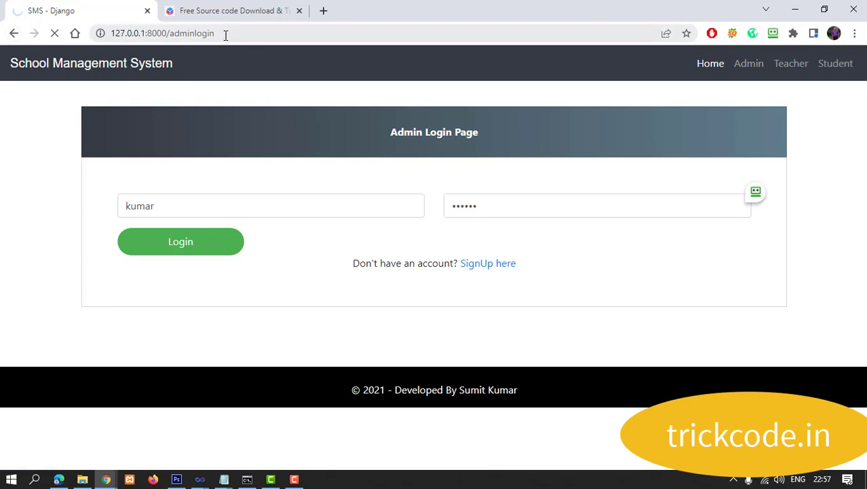
pyautogui.moveTo(226, 35); pyautogui.dragTo(170, 33)
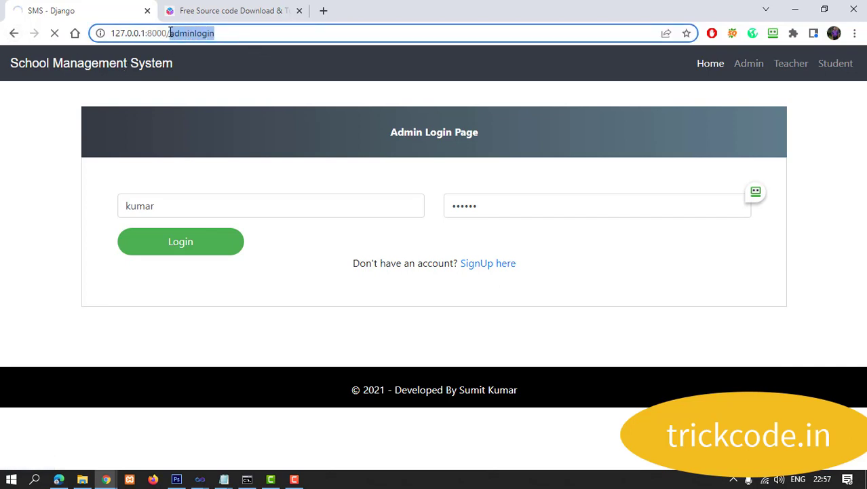
pyautogui.press('BackSpace')
pyautogui.press('BackSpace')
pyautogui.press('Return')
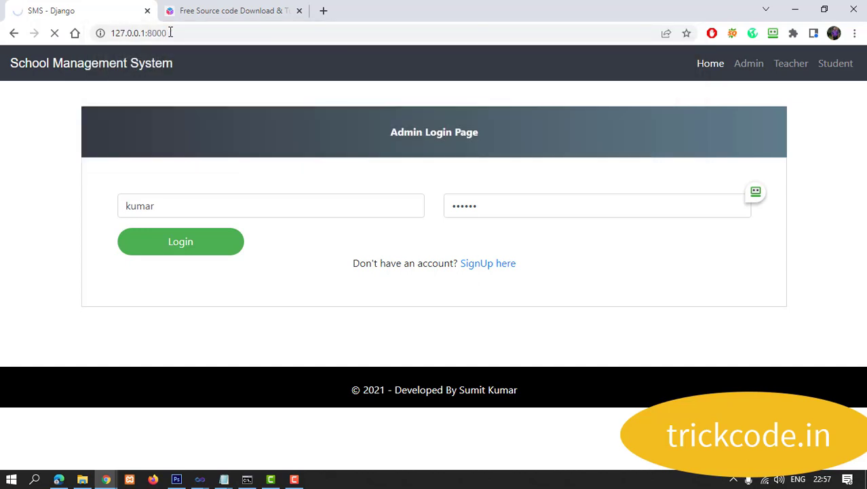
# Step: Scroll back through the Django runserver log, then minimise the console
pyautogui.click(247, 479)
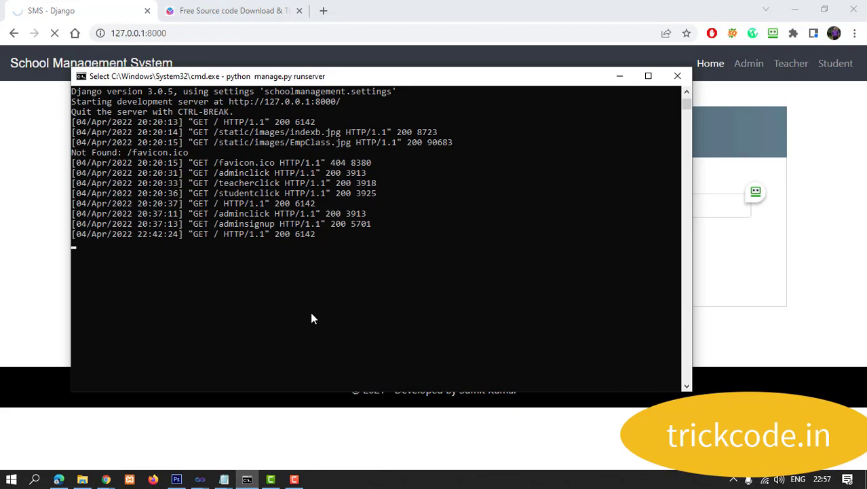
pyautogui.scroll(15, 312, 314)
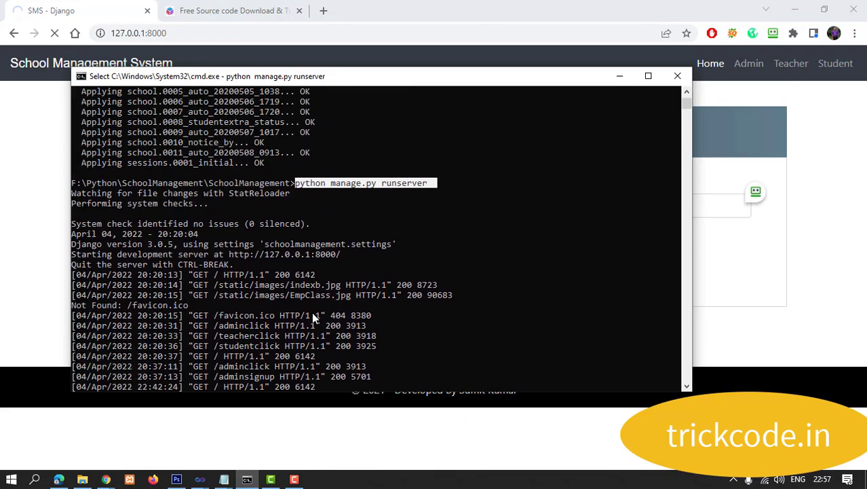
pyautogui.scroll(3, 313, 315)
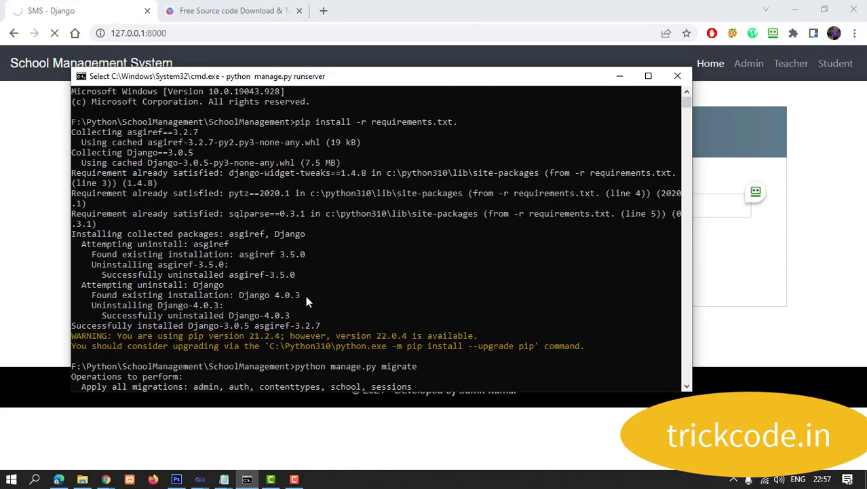
pyautogui.click(619, 76)
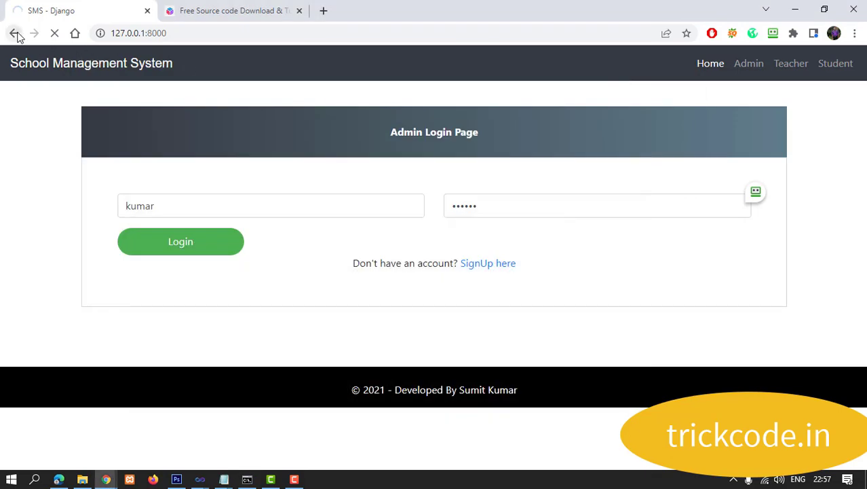
# Step: Return to the filled-in signup page, then follow the home link to load the new admin's dashboard
pyautogui.click(14, 33)
pyautogui.click(14, 33)
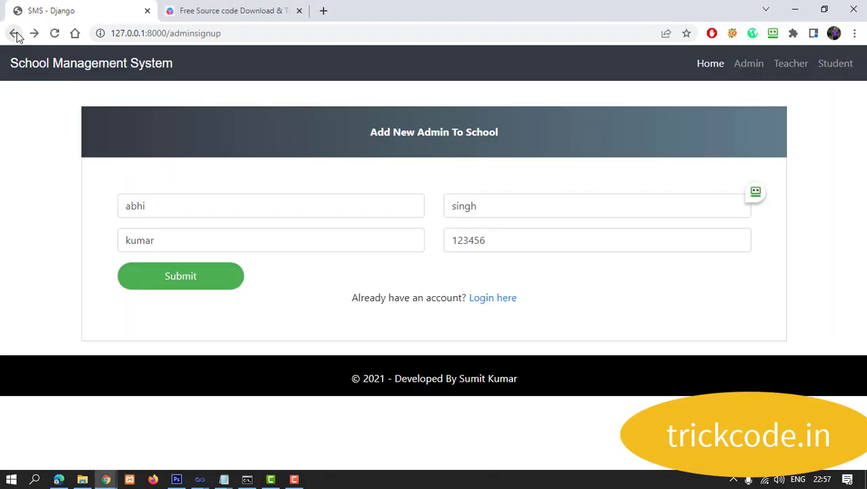
pyautogui.click(58, 71)
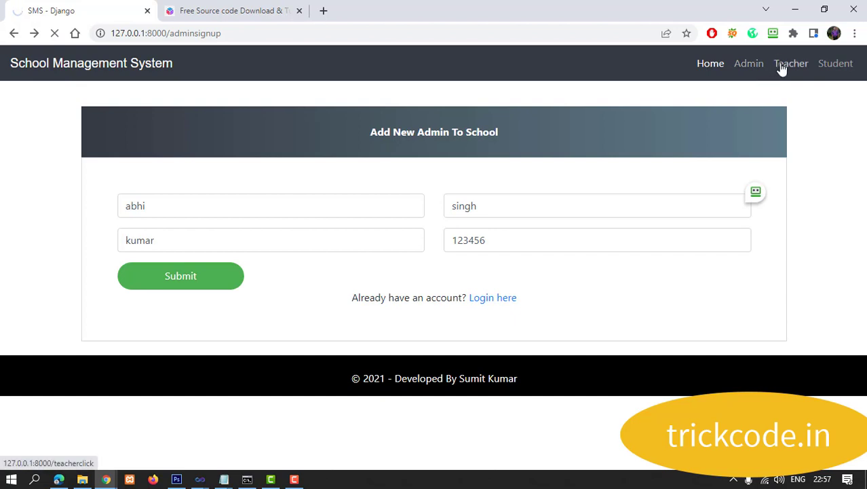
pyautogui.click(294, 479)
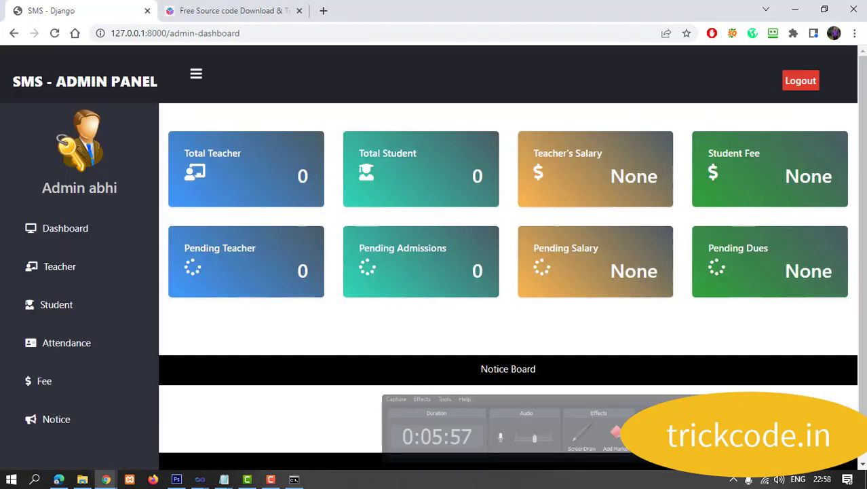
pyautogui.click(39, 232)
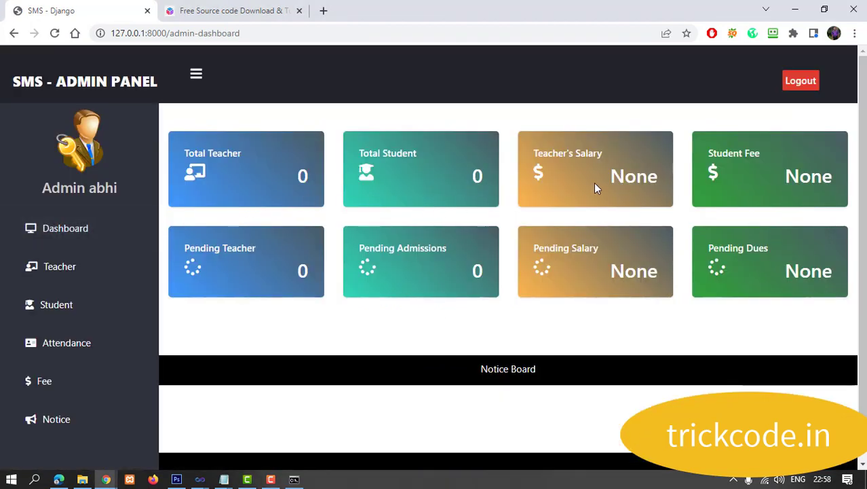
# Step: Reload the dashboard and view the Teacher, Student and Attendance pages
pyautogui.click(52, 233)
pyautogui.click(60, 273)
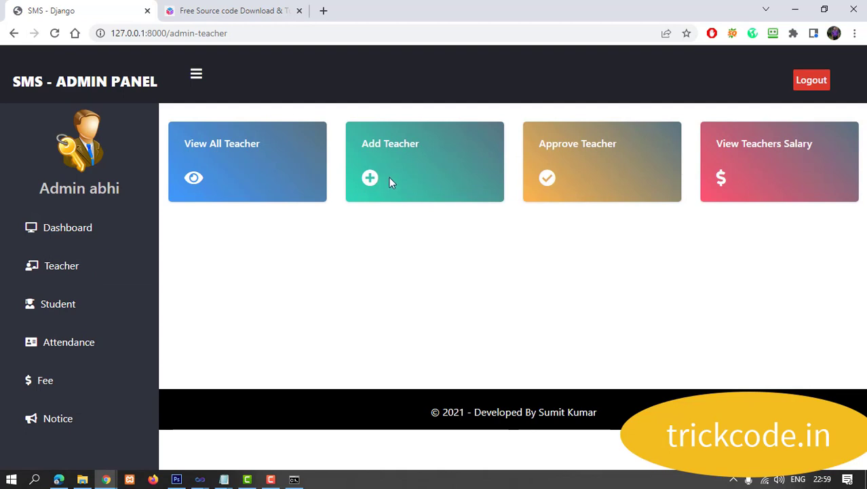
pyautogui.click(58, 306)
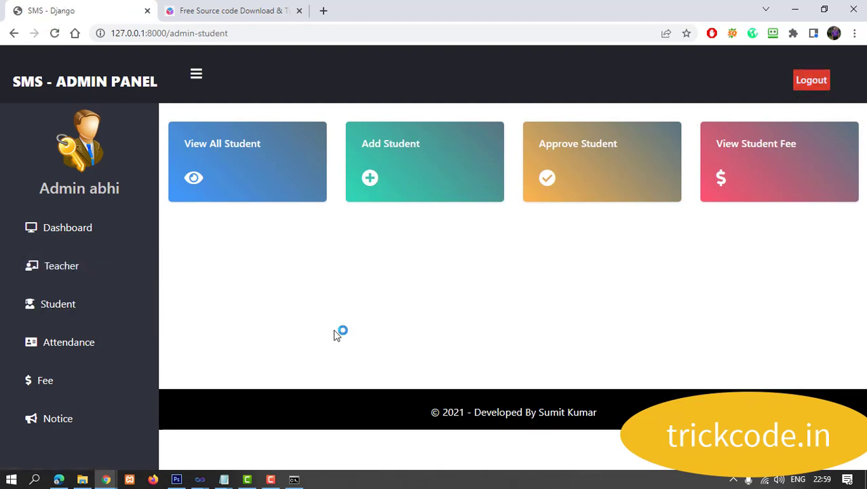
pyautogui.click(60, 347)
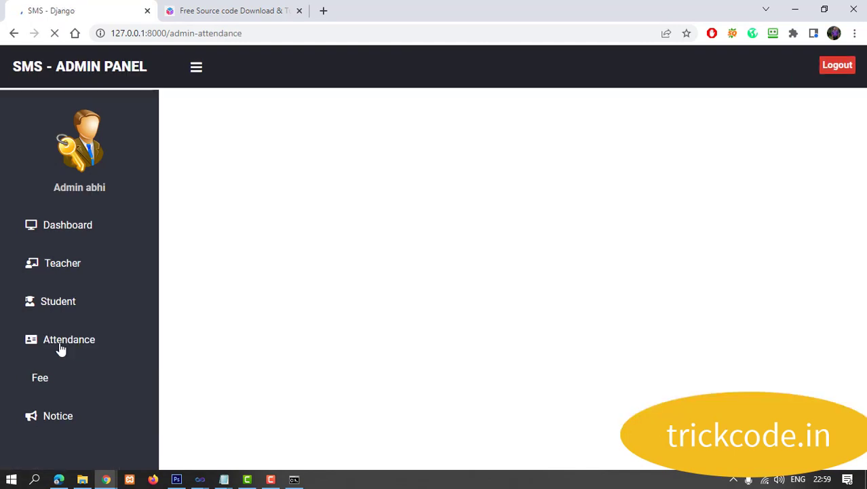
# Step: View the Fee and Notice pages, then return to the Dashboard with the sidebar collapsed to icons
pyautogui.click(48, 378)
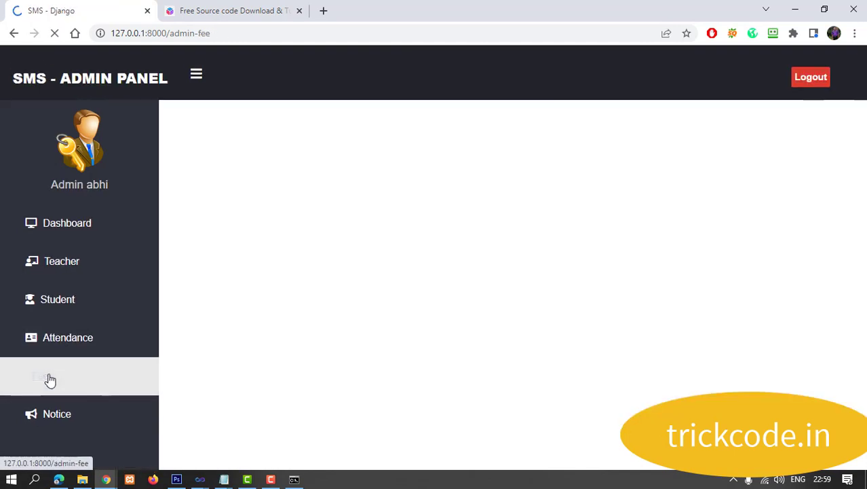
pyautogui.click(53, 420)
pyautogui.click(77, 234)
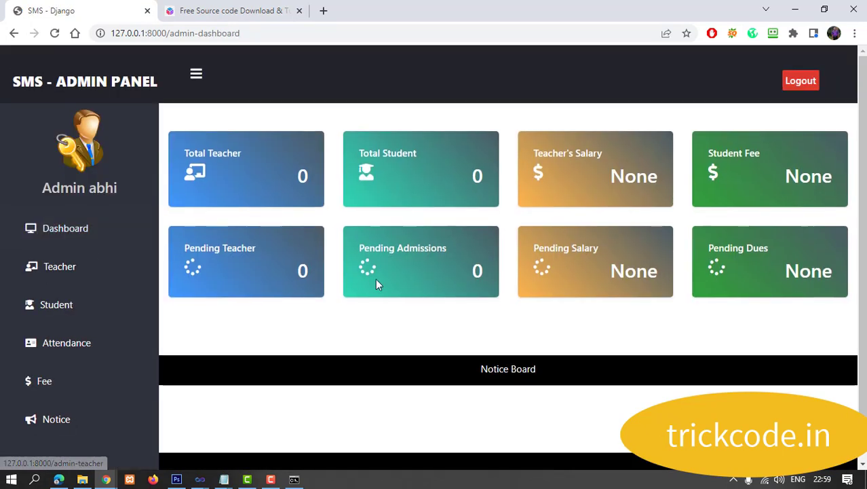
pyautogui.click(194, 78)
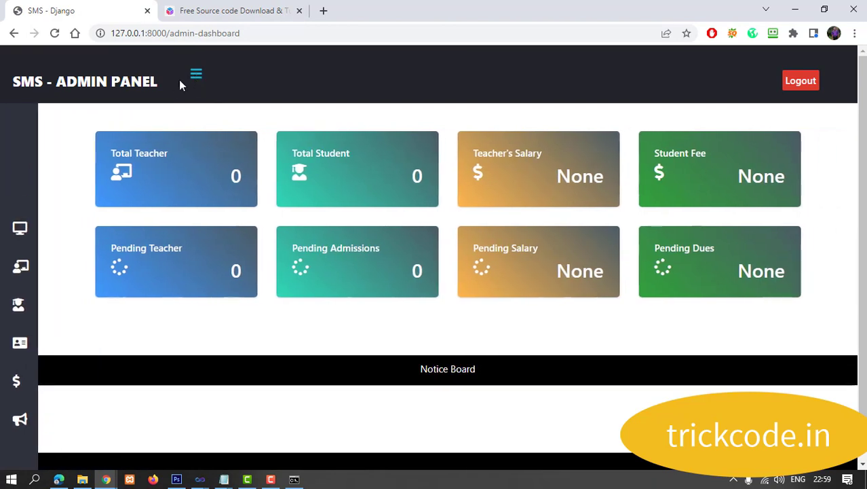